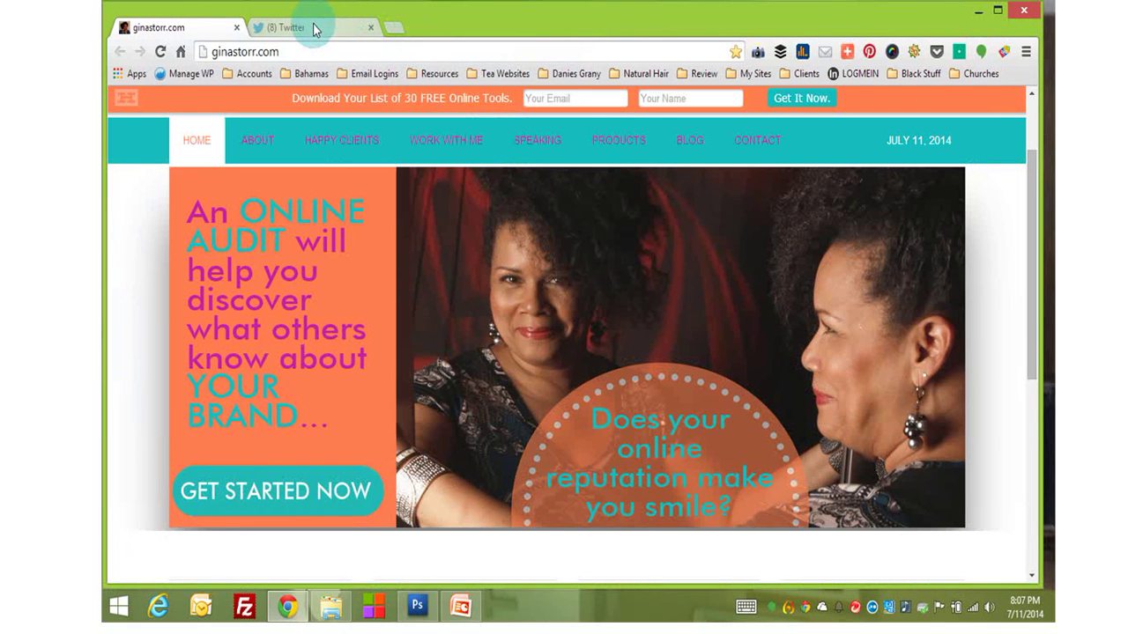
Step: Switch to the Twitter tab and go to your profile page via Me
{"action": "left_click", "coordinate": [310, 27]}
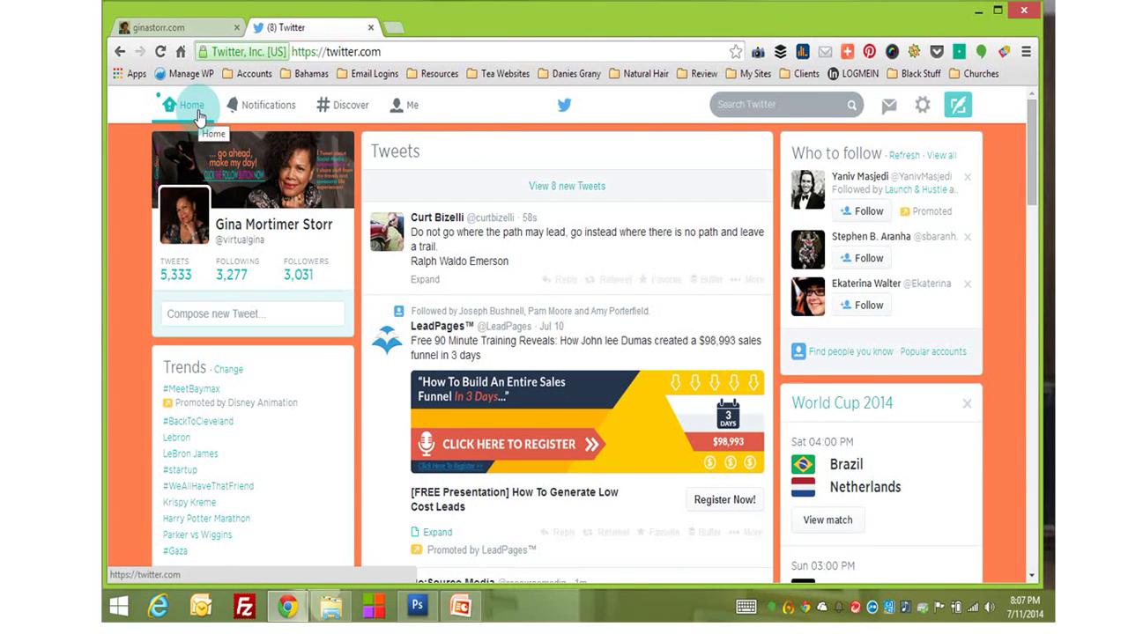
{"action": "left_click", "coordinate": [416, 106]}
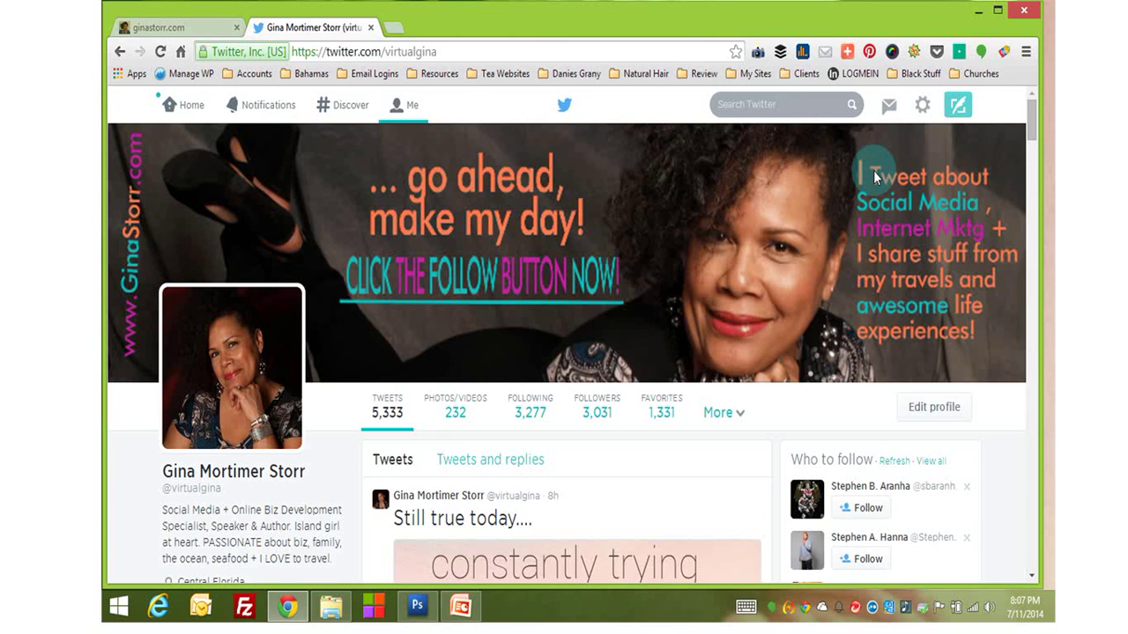
Step: Go to Settings from the gear menu and open the Profile section
{"action": "left_click", "coordinate": [922, 108]}
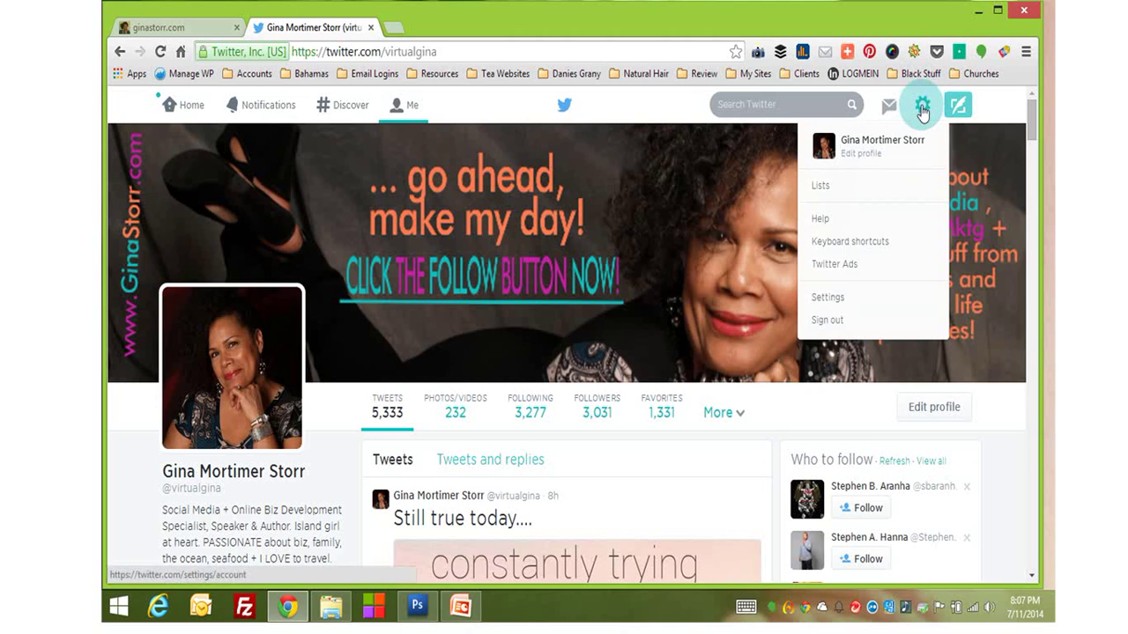
{"action": "left_click", "coordinate": [828, 299]}
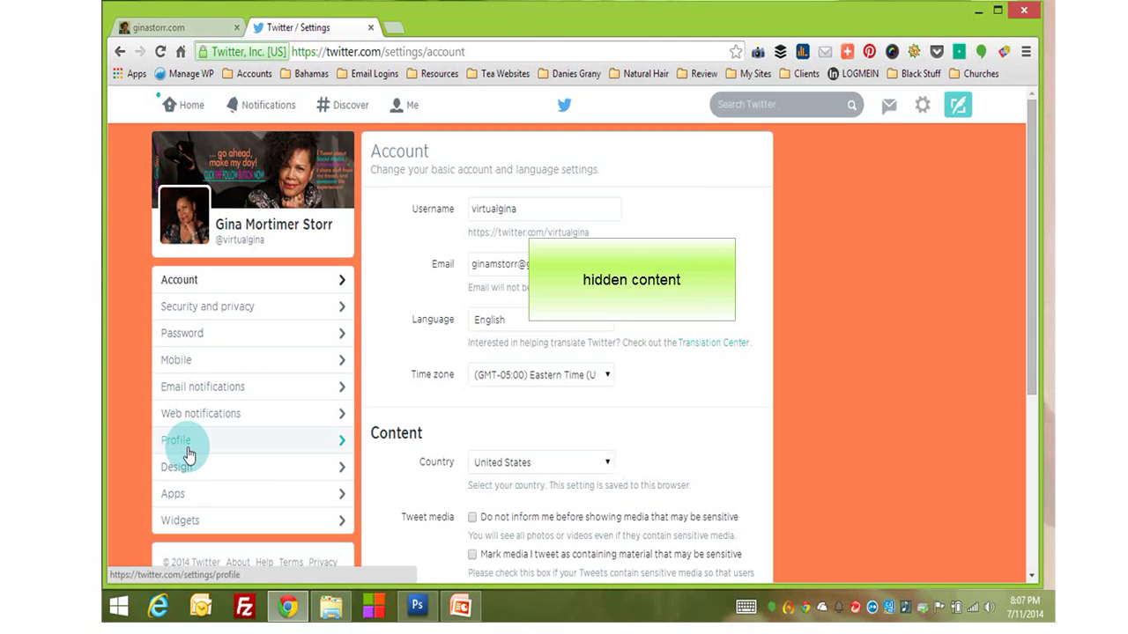
{"action": "left_click", "coordinate": [187, 454]}
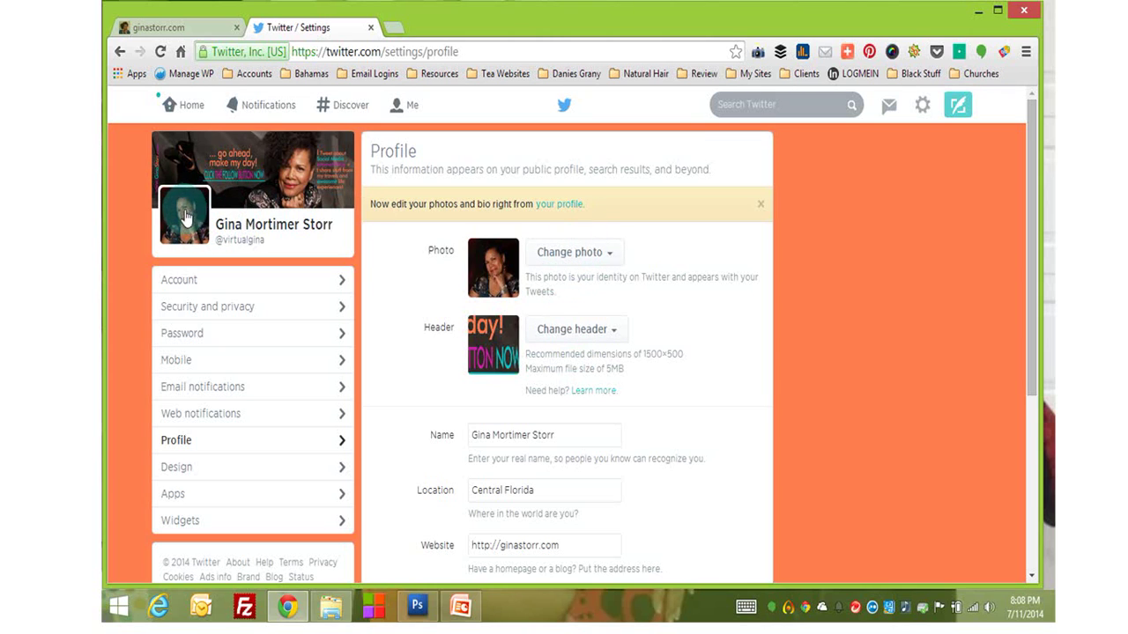
Step: Upload twt-header.png as the new header via Change header > Upload photo
{"action": "left_click", "coordinate": [586, 335]}
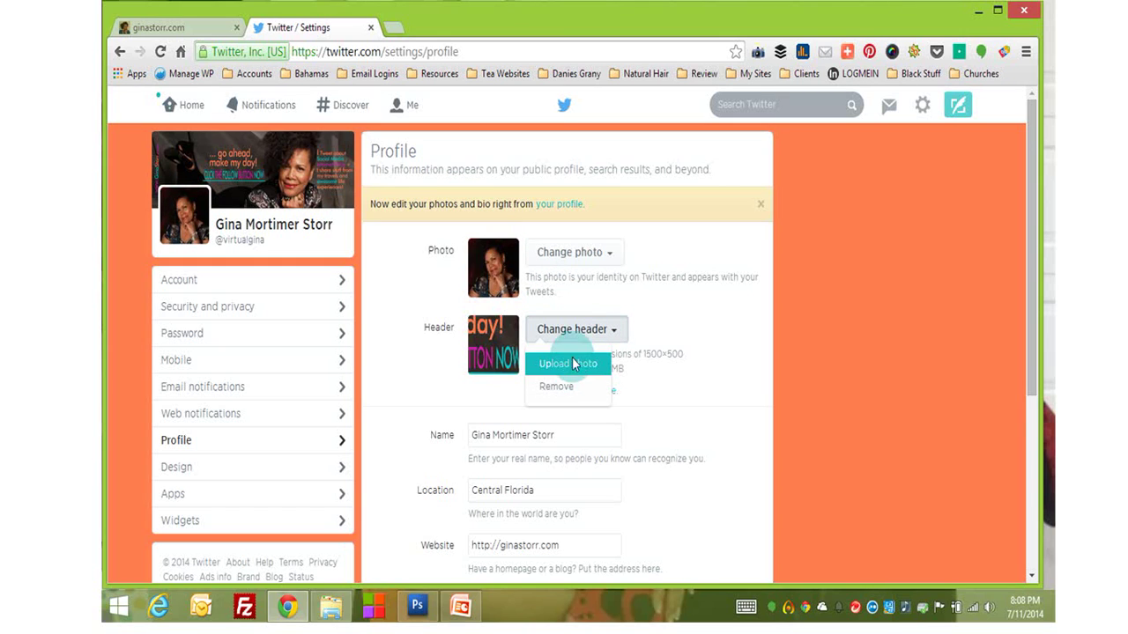
{"action": "left_click", "coordinate": [573, 366]}
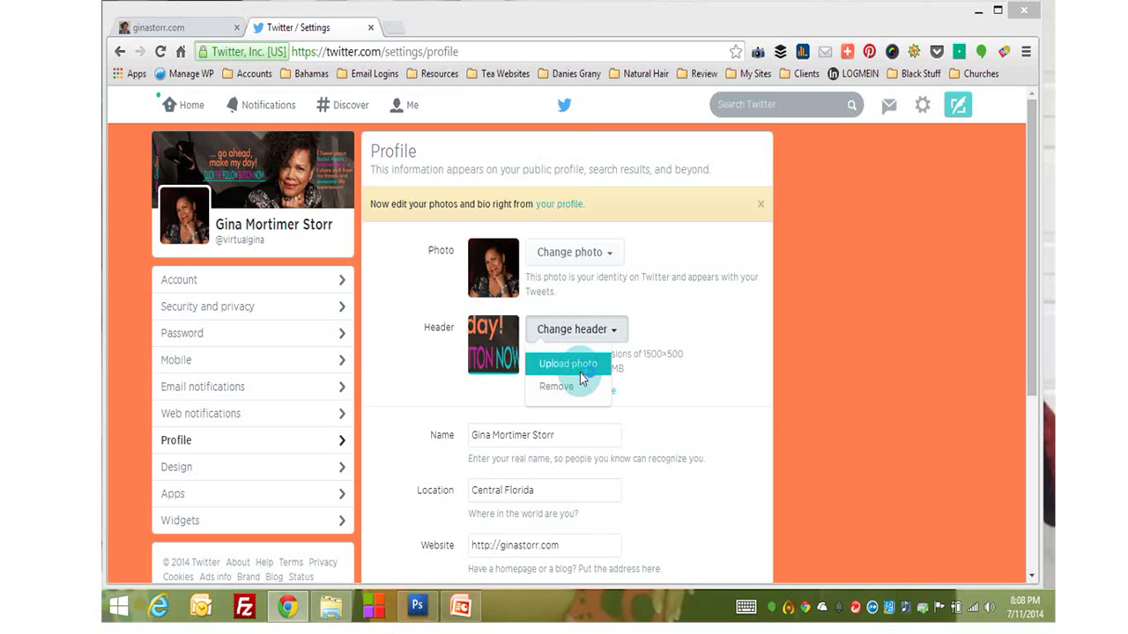
{"action": "left_click_drag", "start_coordinate": [584, 106], "coordinate": [584, 320]}
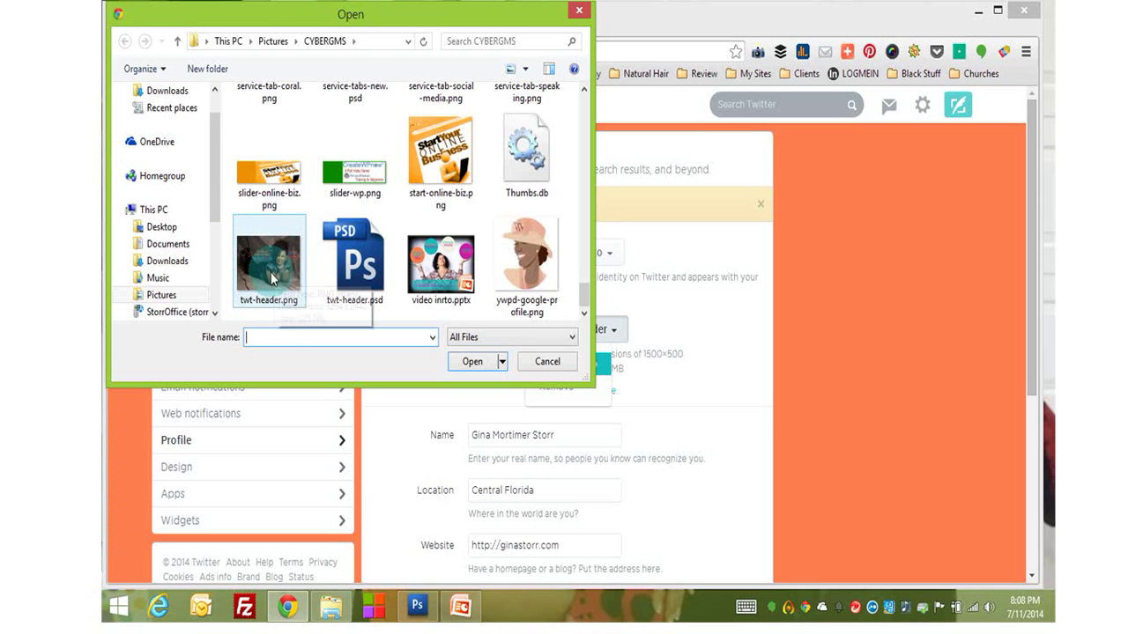
{"action": "left_click", "coordinate": [277, 264]}
{"action": "left_click", "coordinate": [472, 361]}
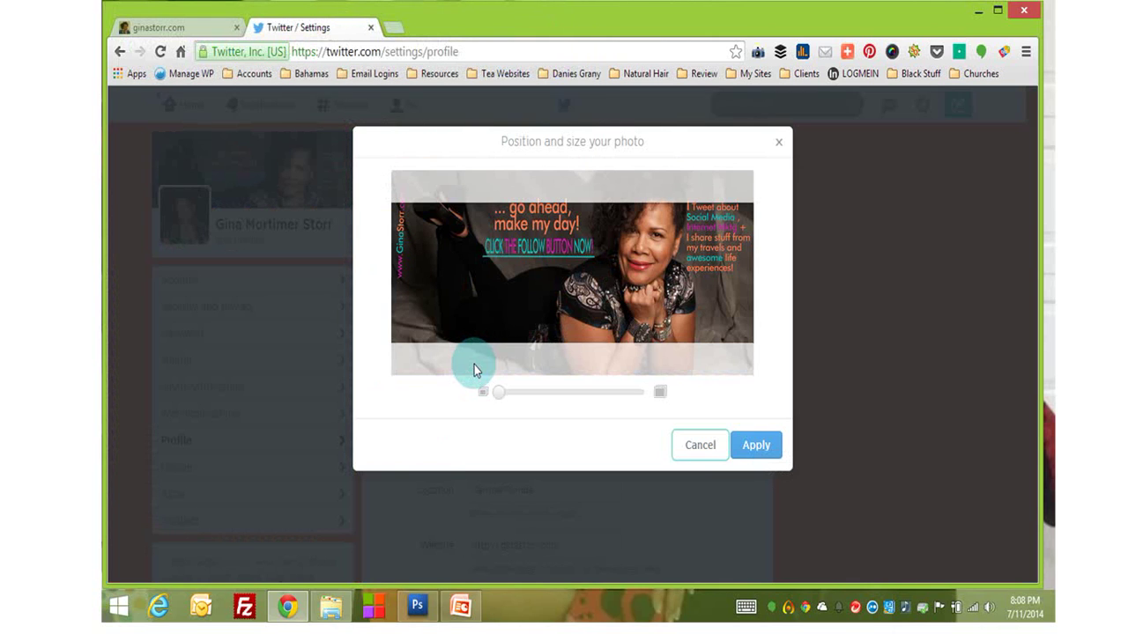
Step: Position and zoom the twt-header.png banner within the crop frame, then apply and publish it
{"action": "left_click_drag", "start_coordinate": [479, 352], "coordinate": [532, 323]}
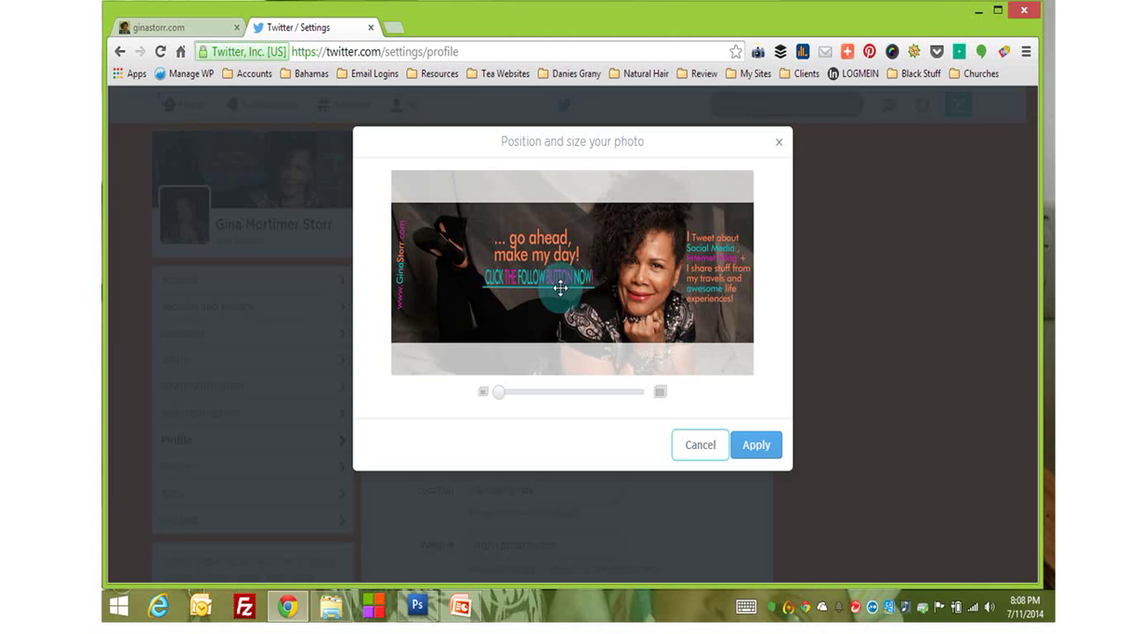
{"action": "left_click_drag", "start_coordinate": [560, 288], "coordinate": [539, 305]}
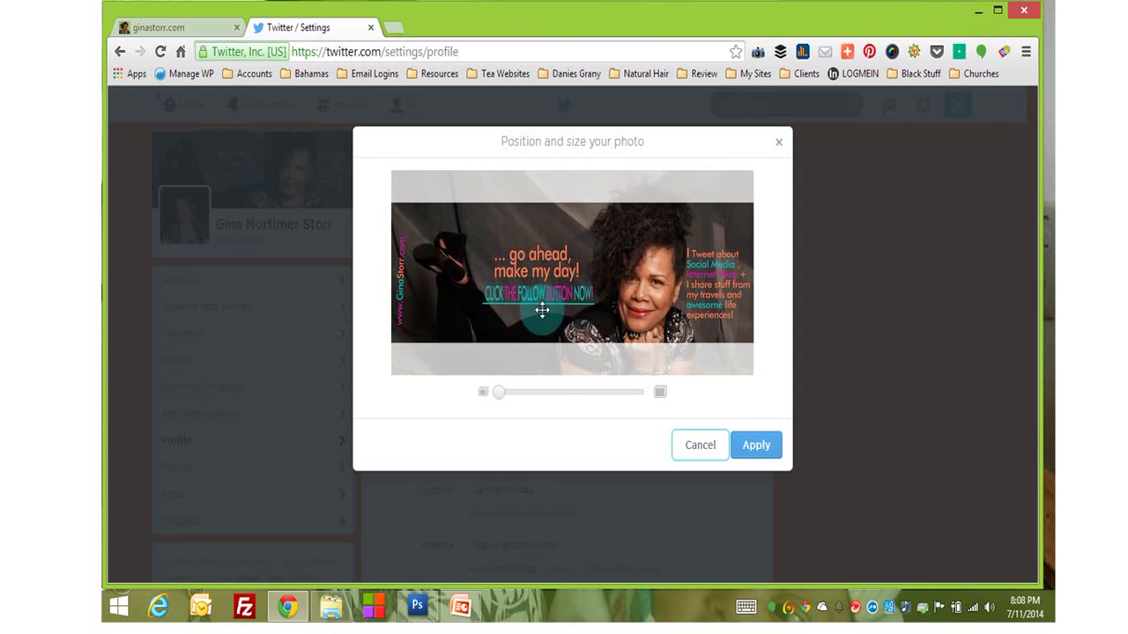
{"action": "left_click", "coordinate": [498, 394]}
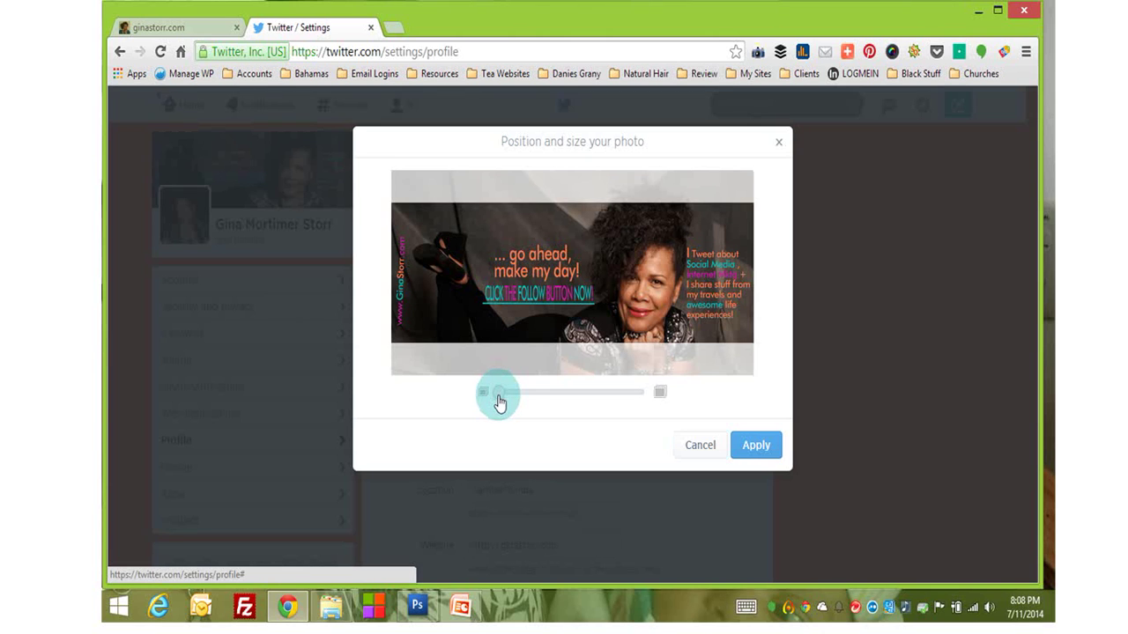
{"action": "left_click_drag", "start_coordinate": [499, 399], "coordinate": [613, 398]}
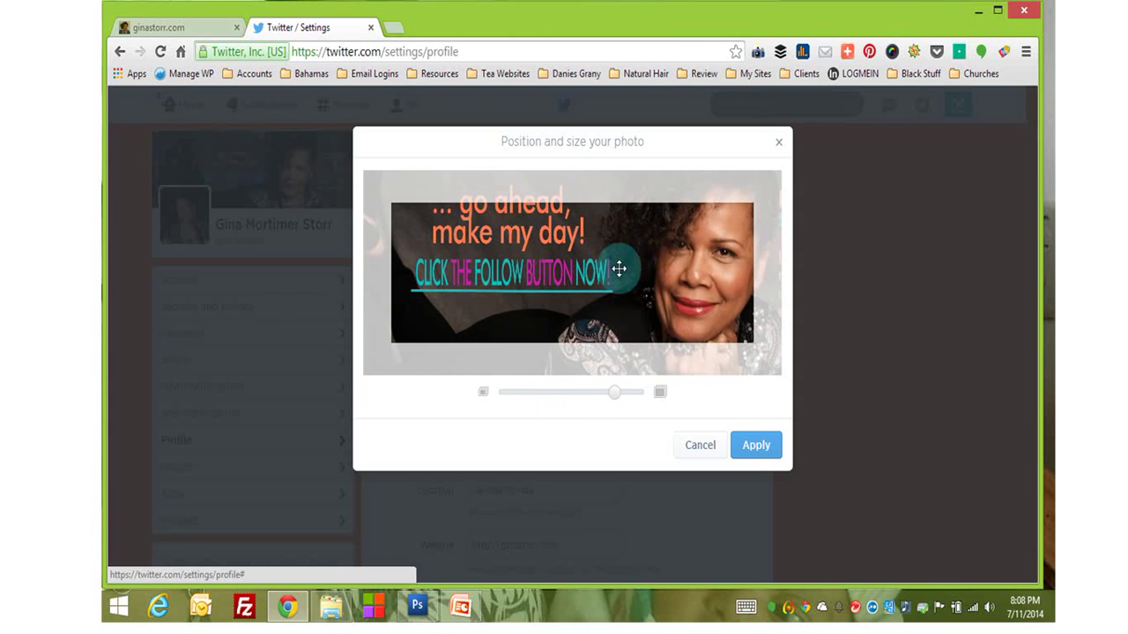
{"action": "left_click_drag", "start_coordinate": [611, 267], "coordinate": [645, 261]}
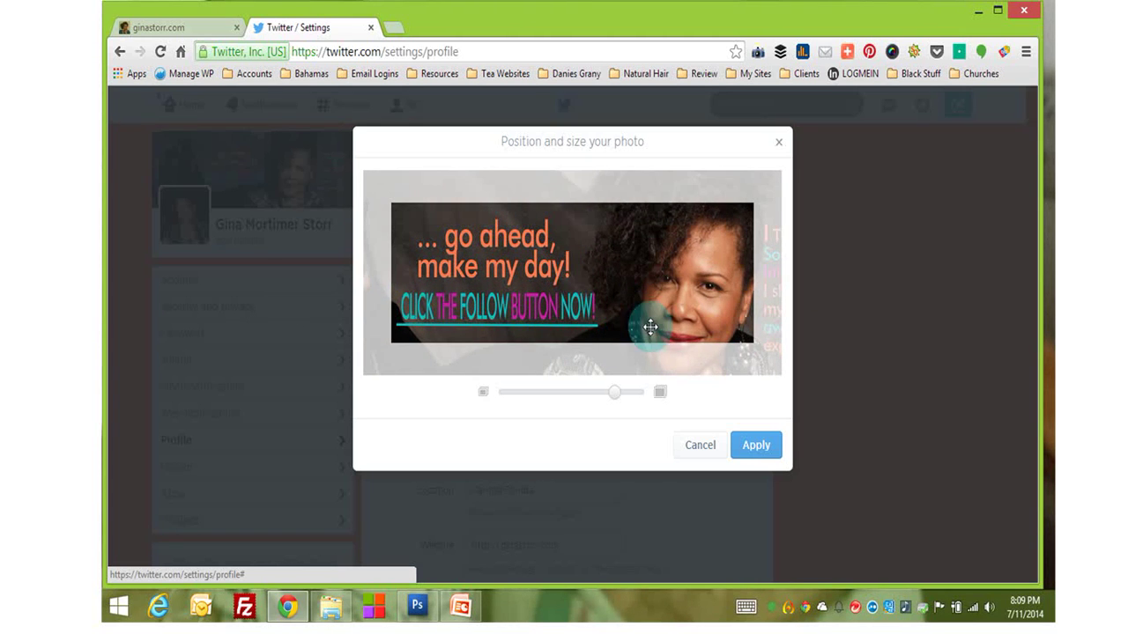
{"action": "left_click_drag", "start_coordinate": [617, 392], "coordinate": [495, 401]}
{"action": "left_click_drag", "start_coordinate": [544, 309], "coordinate": [548, 259]}
{"action": "left_click", "coordinate": [756, 445]}
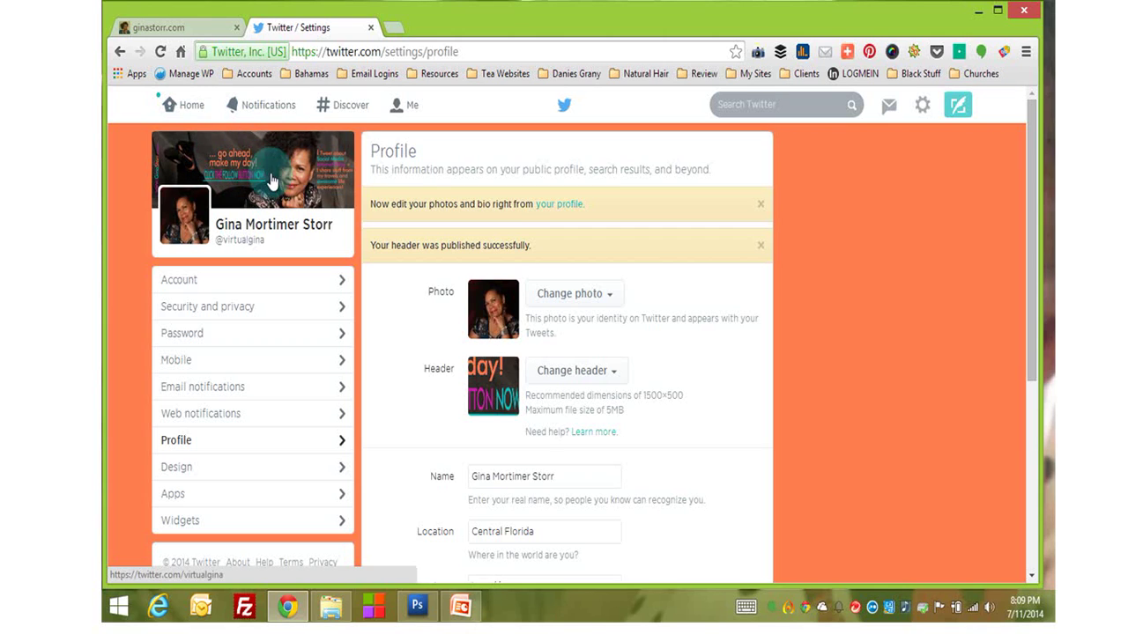
Step: View the profile page showing the new 'go ahead, make my day!' banner
{"action": "left_click", "coordinate": [411, 105]}
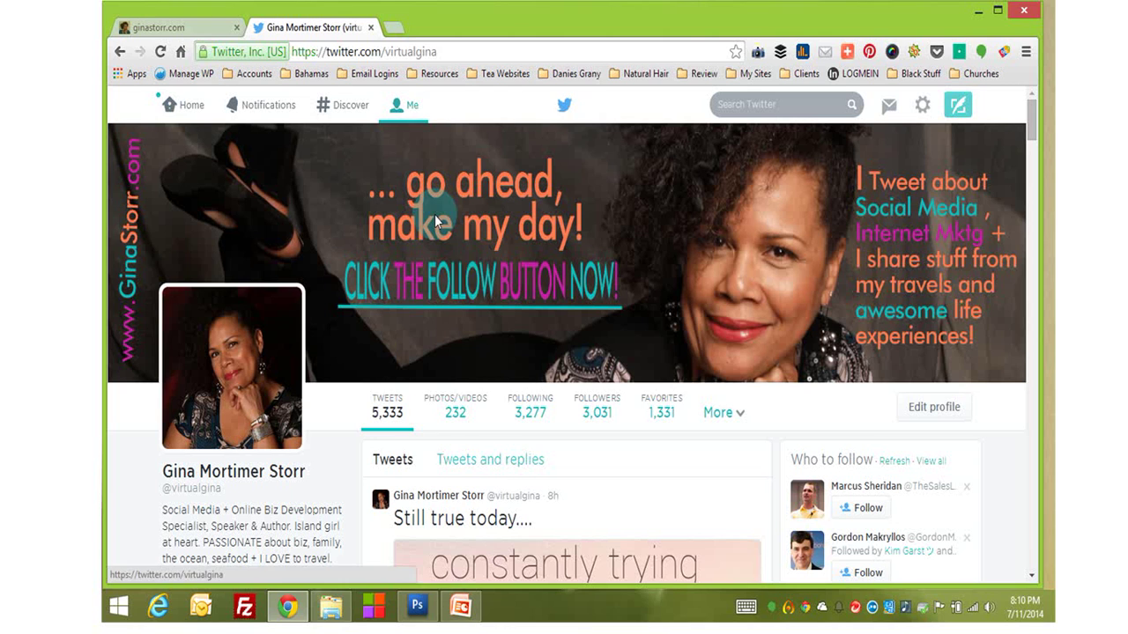
Step: In Edit profile, upload twt-header.png as the header image
{"action": "left_click", "coordinate": [934, 414]}
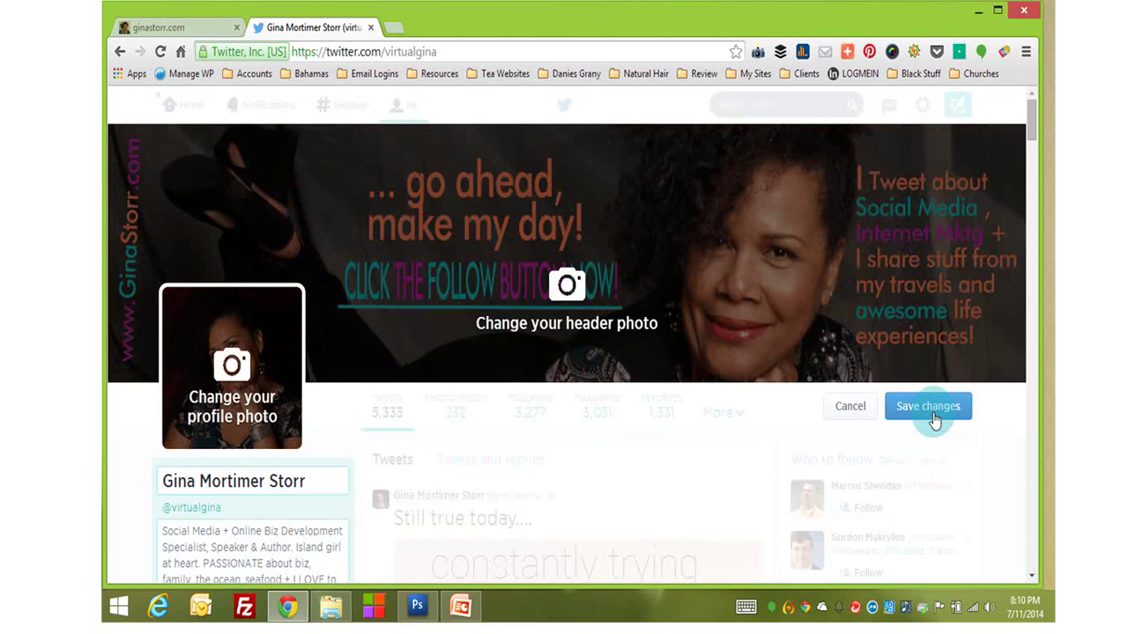
{"action": "left_click", "coordinate": [568, 287]}
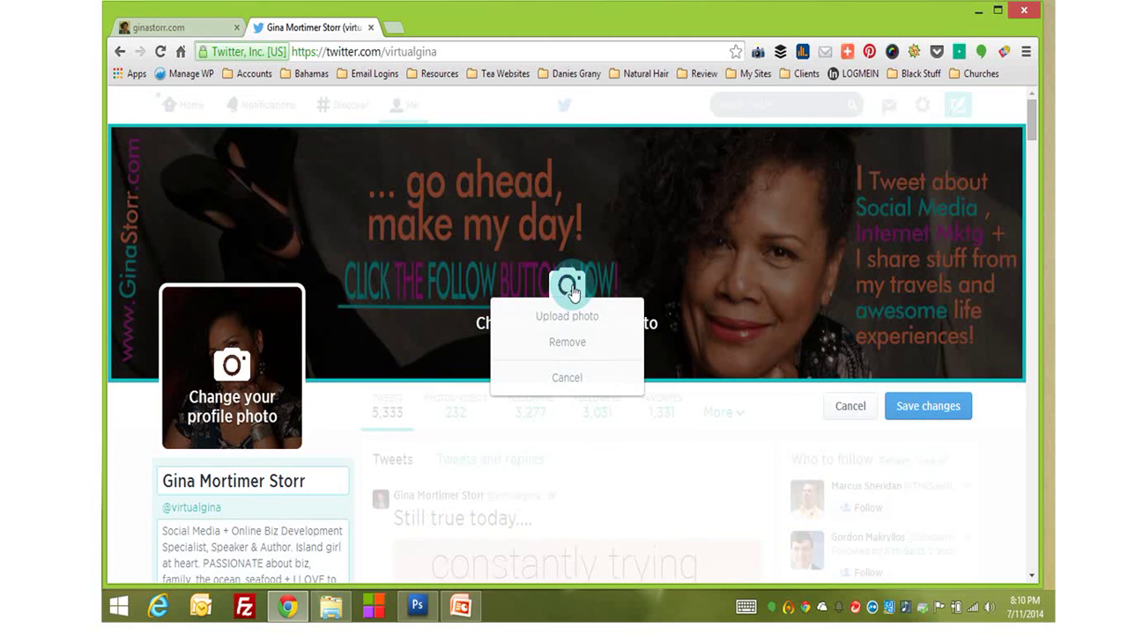
{"action": "left_click", "coordinate": [567, 319]}
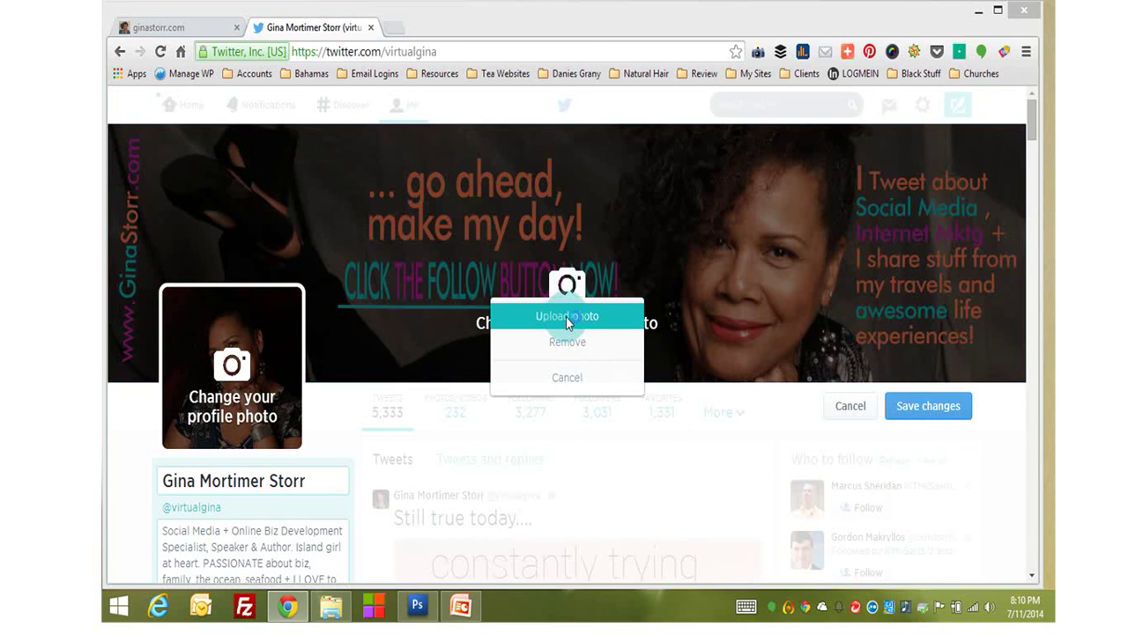
{"action": "left_click", "coordinate": [566, 317]}
{"action": "scroll", "coordinate": [574, 264], "scroll_direction": "down", "scroll_amount": 3}
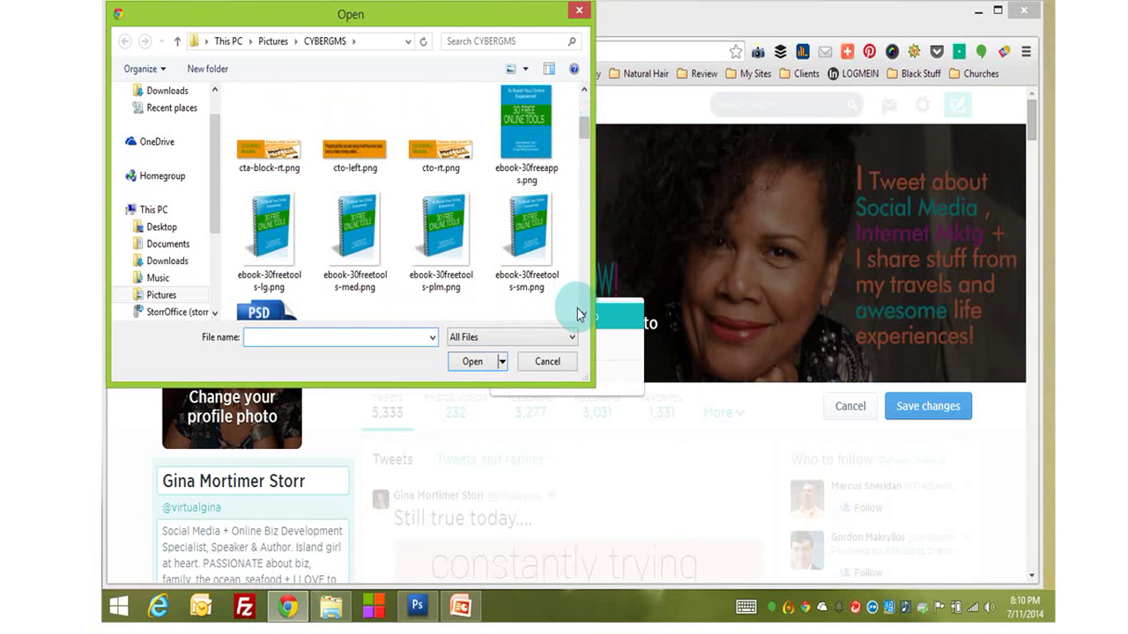
{"action": "scroll", "coordinate": [582, 300], "scroll_direction": "down", "scroll_amount": 5}
{"action": "scroll", "coordinate": [582, 264], "scroll_direction": "down", "scroll_amount": 5}
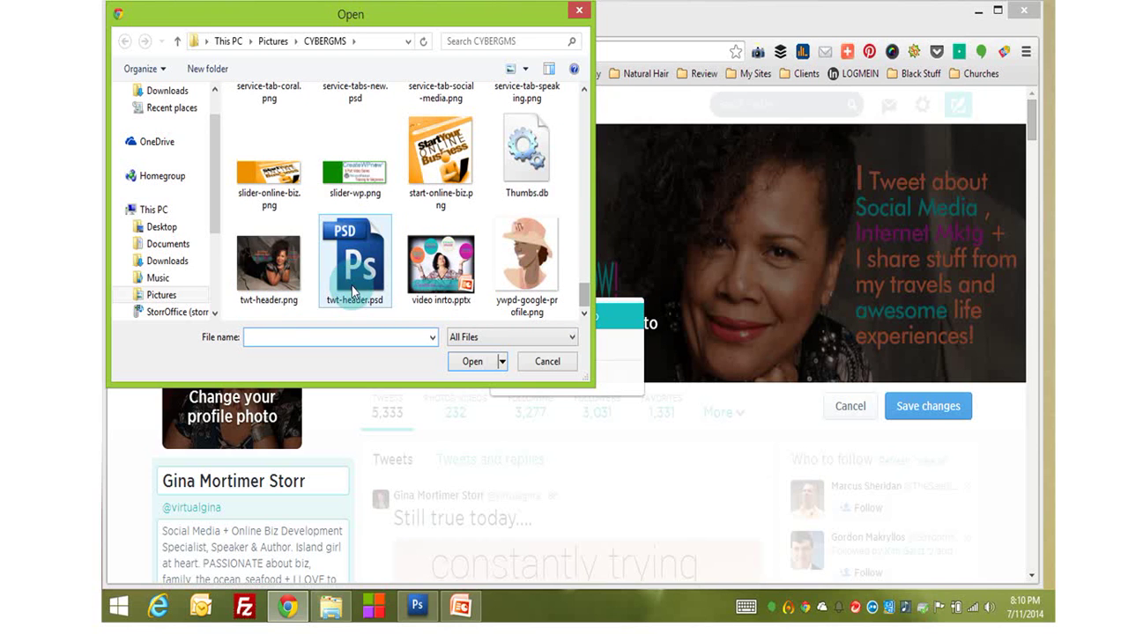
{"action": "left_click", "coordinate": [254, 274]}
{"action": "left_click", "coordinate": [472, 361]}
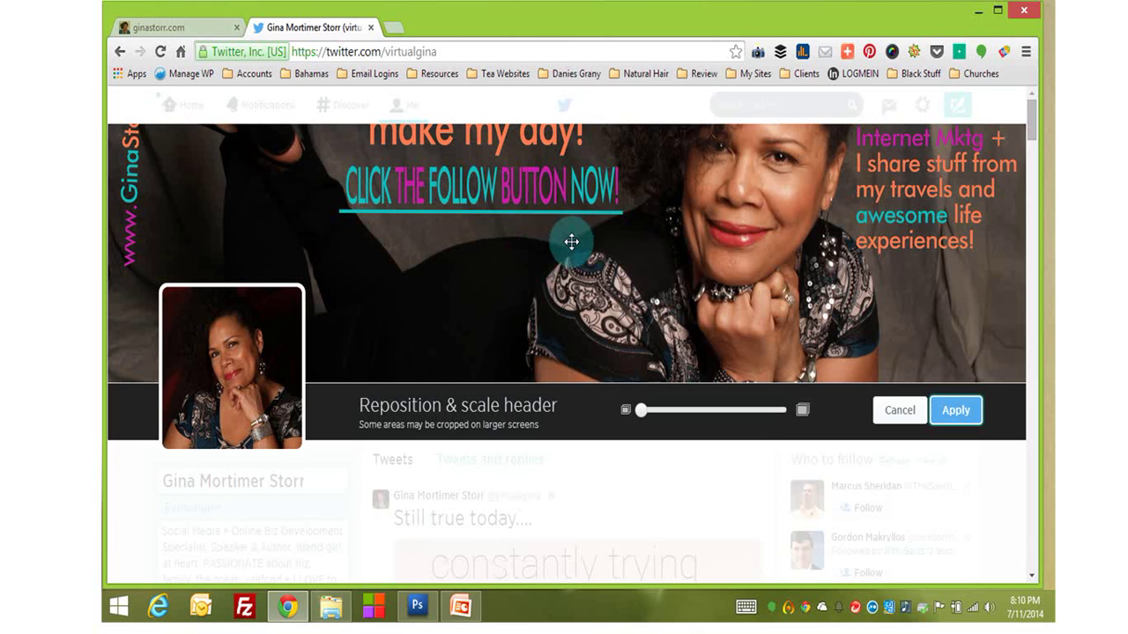
Step: Scale the banner to its smallest size and position it so the full slogan fits, then apply
{"action": "left_click_drag", "start_coordinate": [571, 241], "coordinate": [569, 339]}
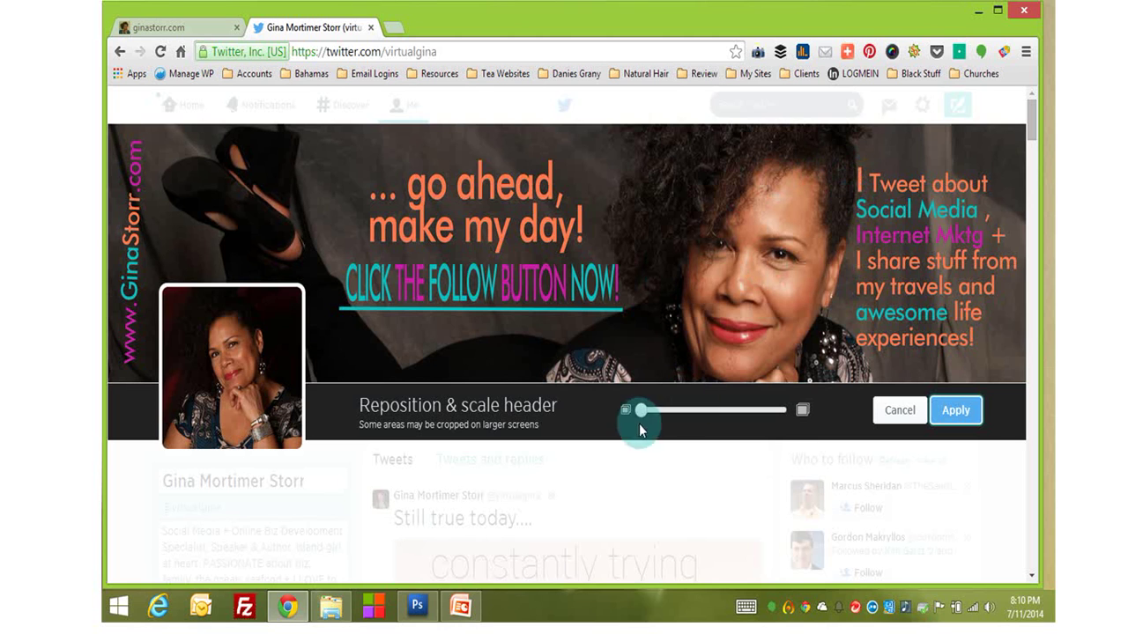
{"action": "left_click_drag", "start_coordinate": [642, 412], "coordinate": [754, 414]}
{"action": "left_click_drag", "start_coordinate": [774, 247], "coordinate": [927, 283]}
{"action": "left_click_drag", "start_coordinate": [750, 408], "coordinate": [641, 414]}
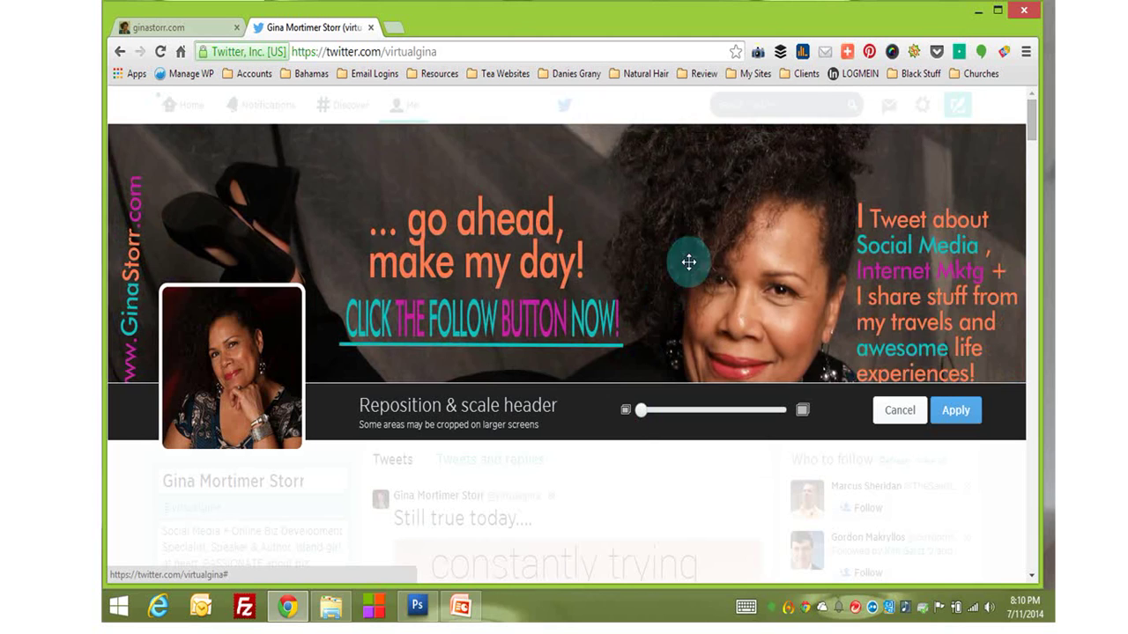
{"action": "mouse_move", "coordinate": [688, 259]}
{"action": "left_mouse_down"}
{"action": "mouse_move", "coordinate": [731, 239]}
{"action": "mouse_move", "coordinate": [732, 271]}
{"action": "mouse_move", "coordinate": [727, 245]}
{"action": "mouse_move", "coordinate": [698, 250]}
{"action": "left_mouse_up"}
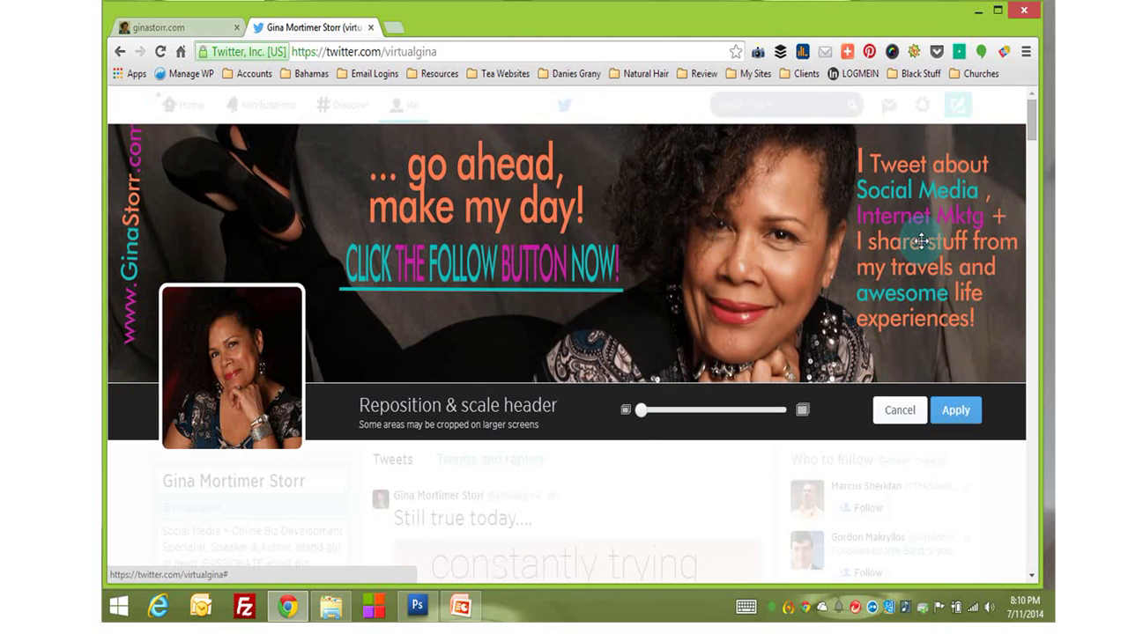
{"action": "left_click", "coordinate": [957, 412]}
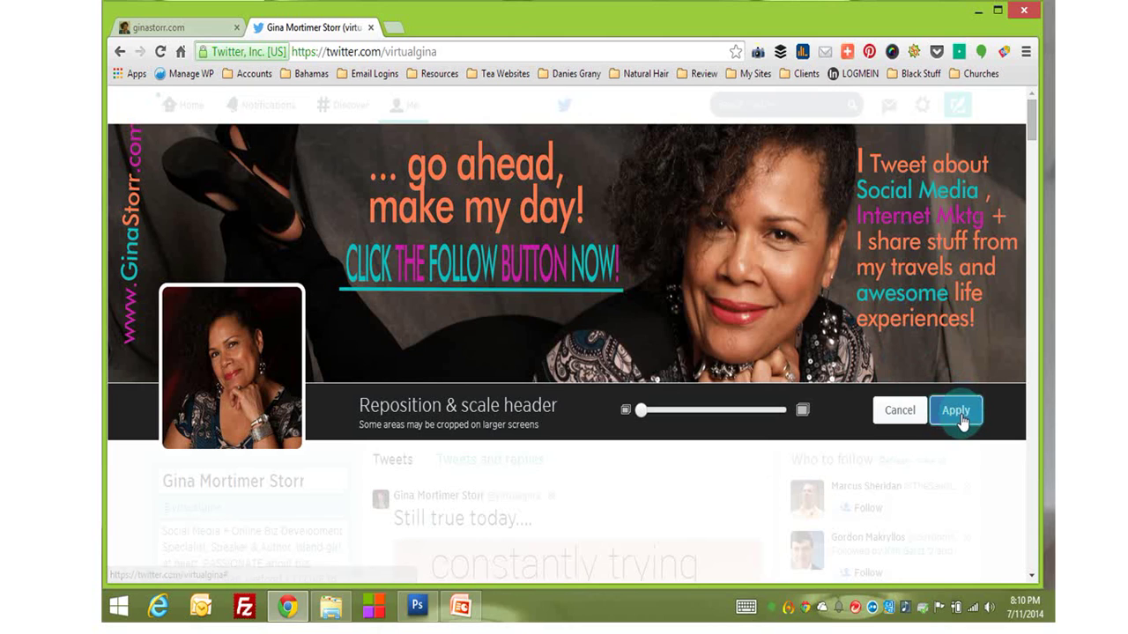
Step: Confirm the applied header and save the profile changes
{"action": "left_click", "coordinate": [957, 411]}
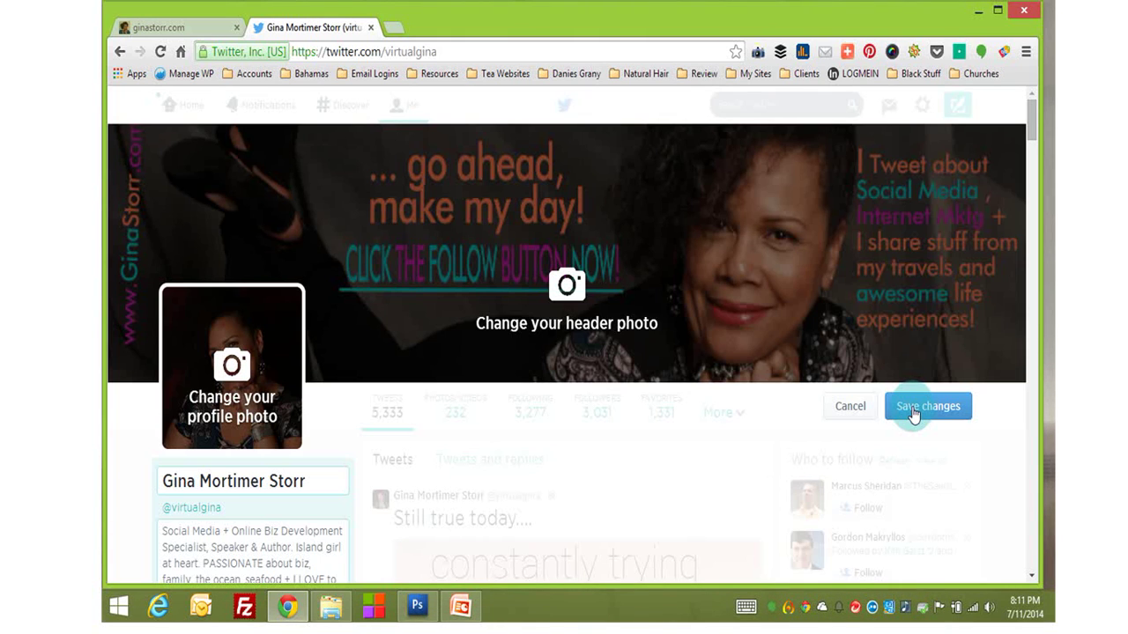
{"action": "left_click", "coordinate": [914, 414]}
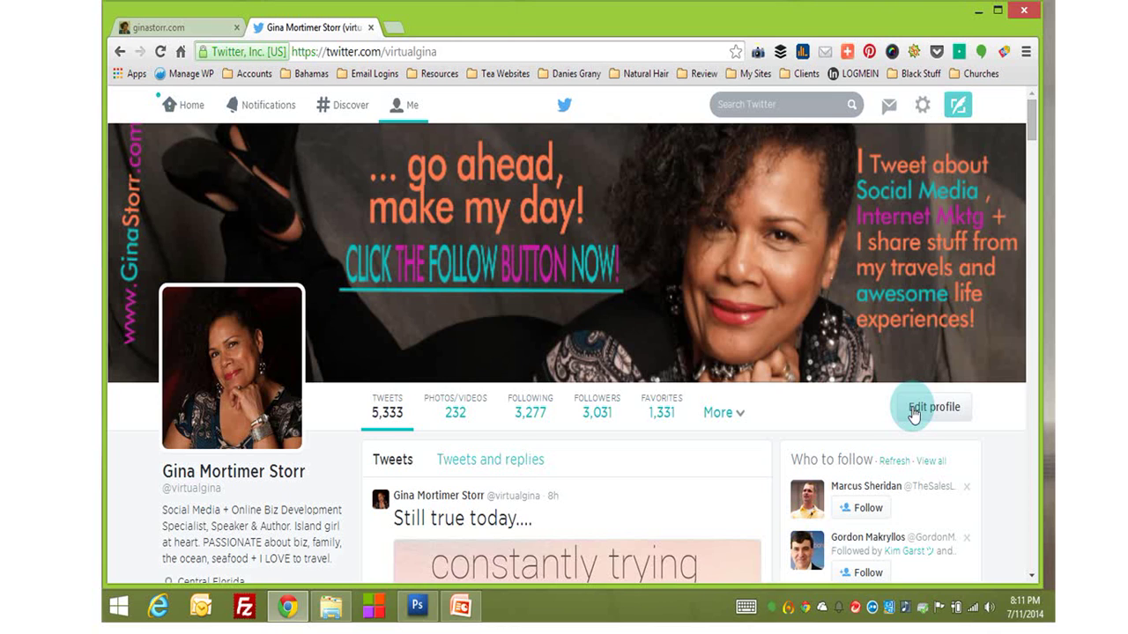
{"action": "left_click", "coordinate": [189, 108]}
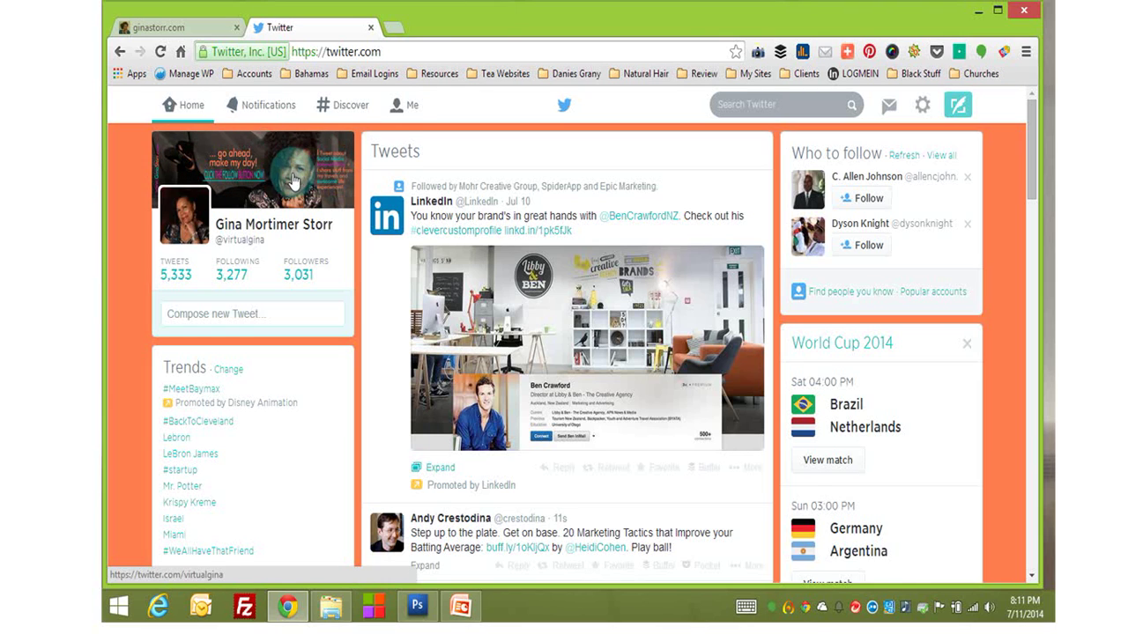
{"action": "left_click", "coordinate": [413, 109]}
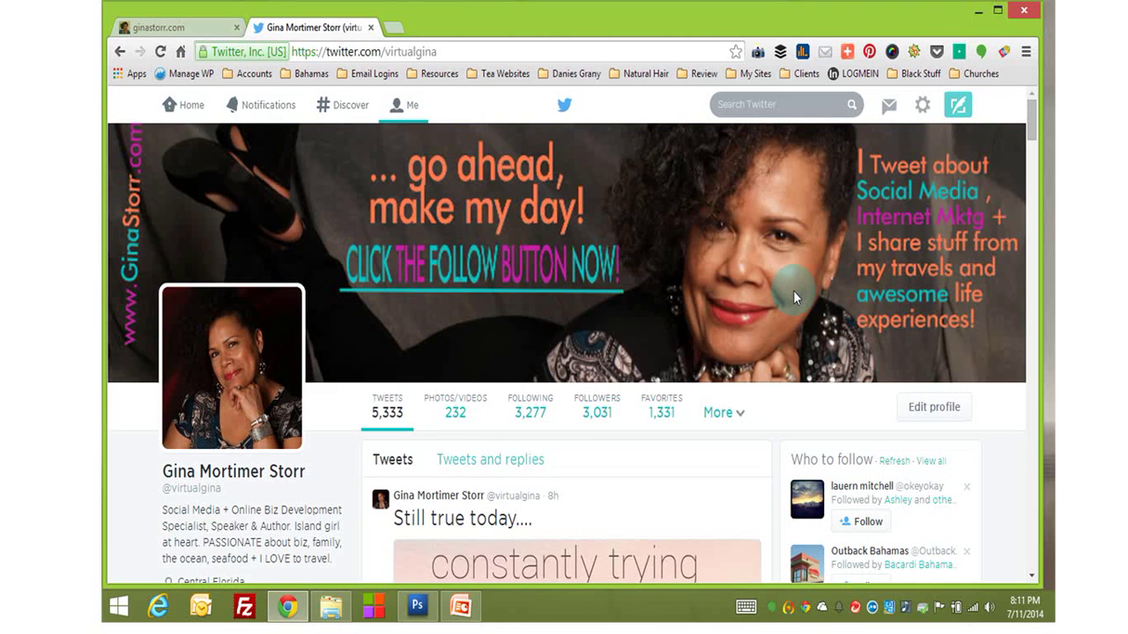
Step: Sign out from the gear menu and dismiss the Sign up prompt to view the profile
{"action": "left_click", "coordinate": [921, 105]}
{"action": "left_click", "coordinate": [827, 323]}
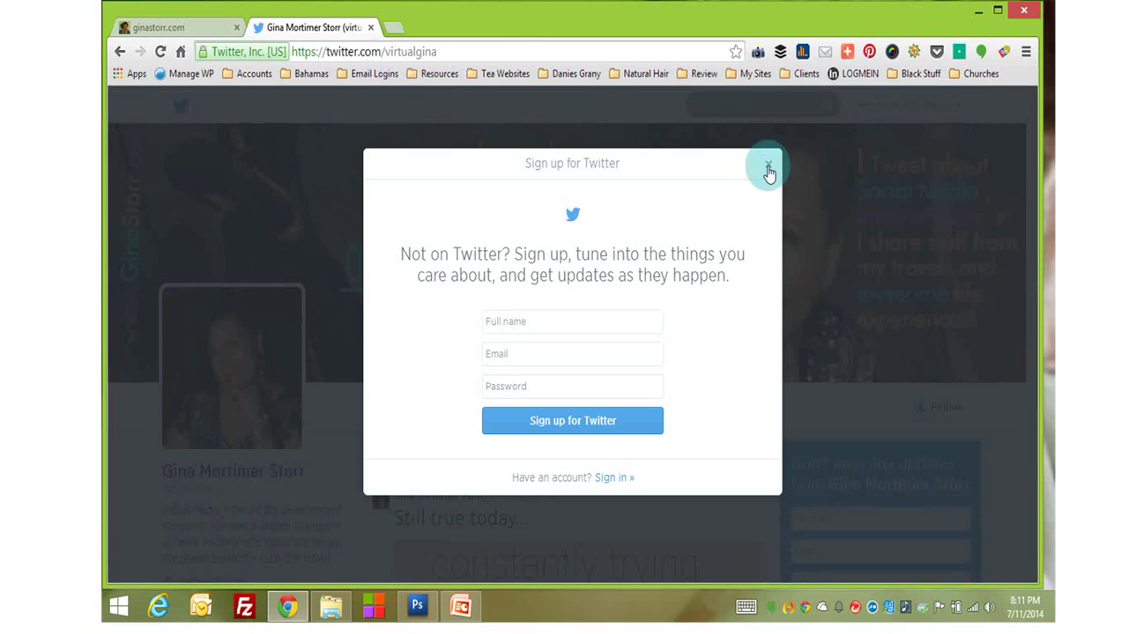
{"action": "left_click", "coordinate": [768, 164]}
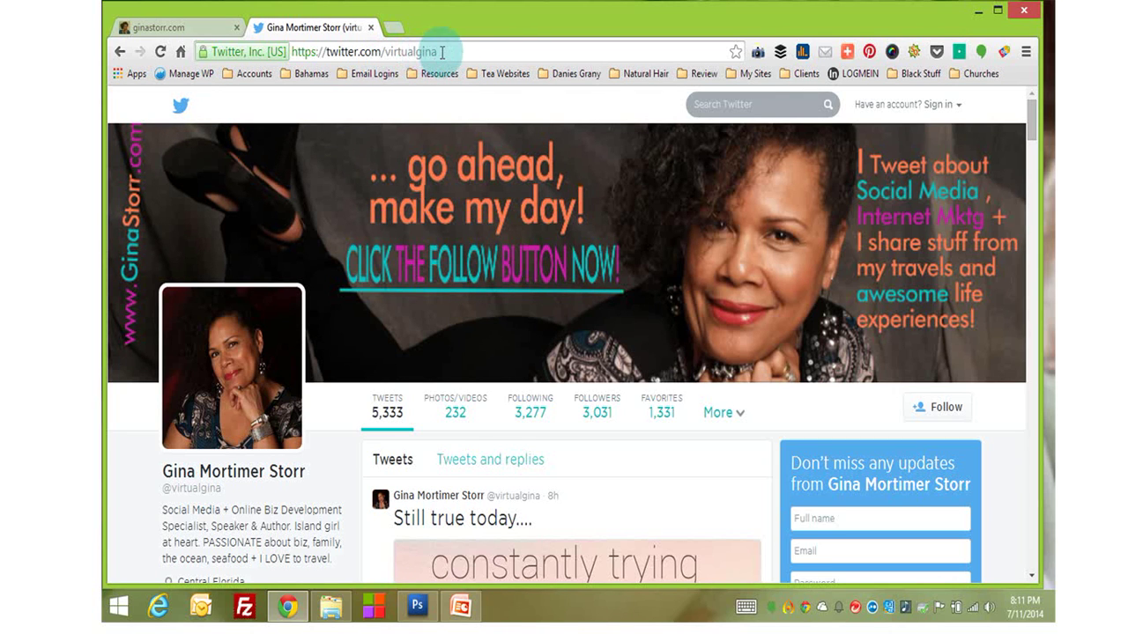